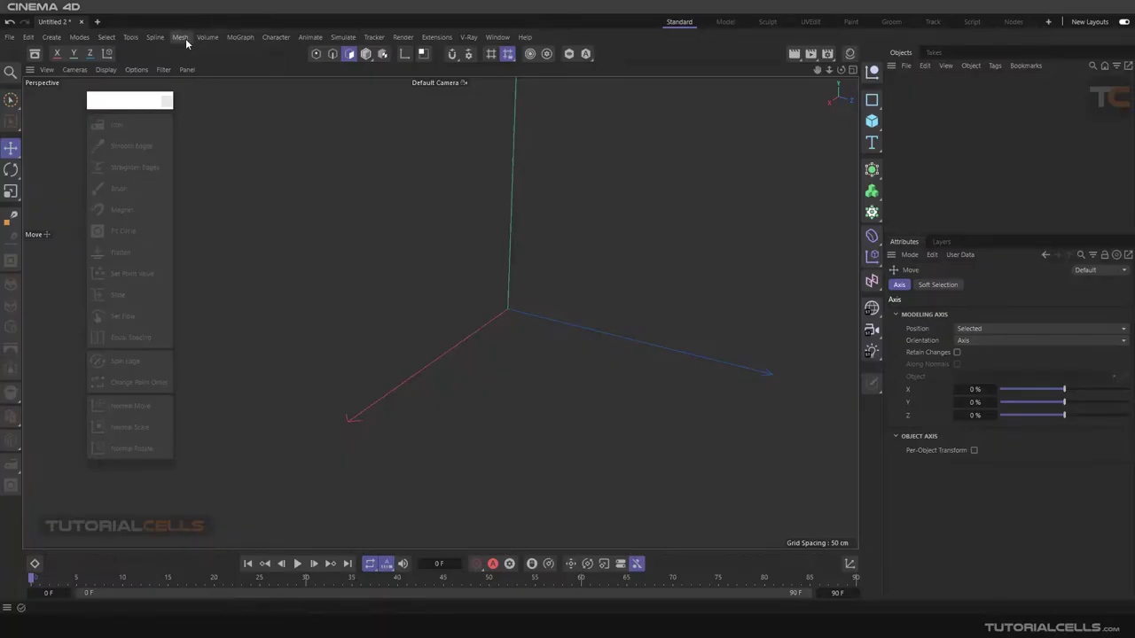
- Add a Landscape primitive and stretch it to about 223 cm tall
click(182, 37)
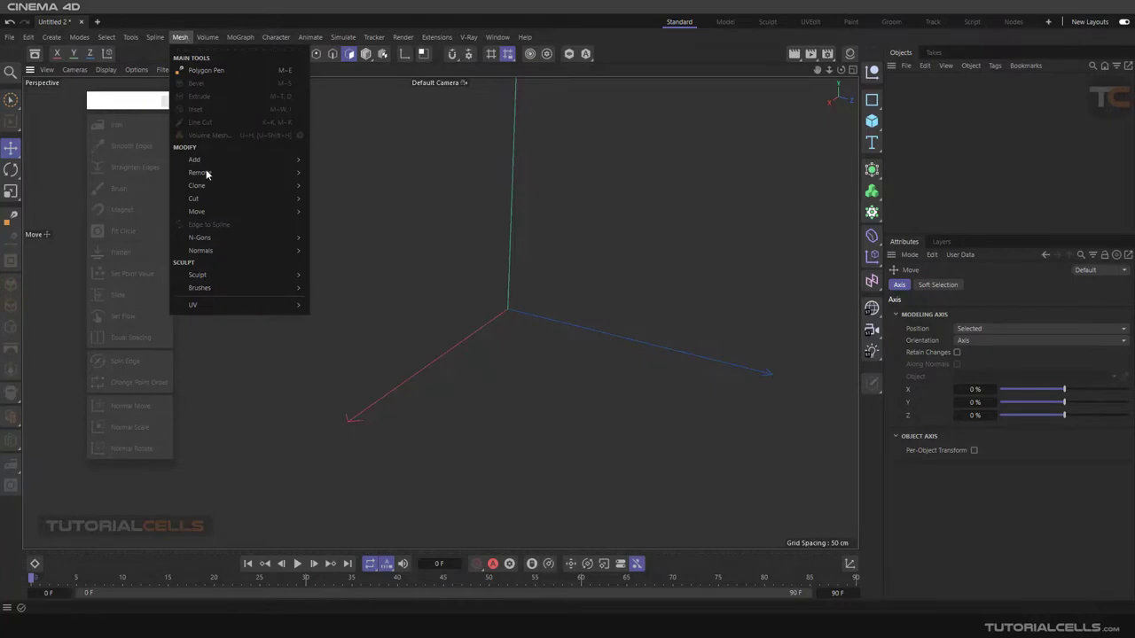
mouse_move(197, 211)
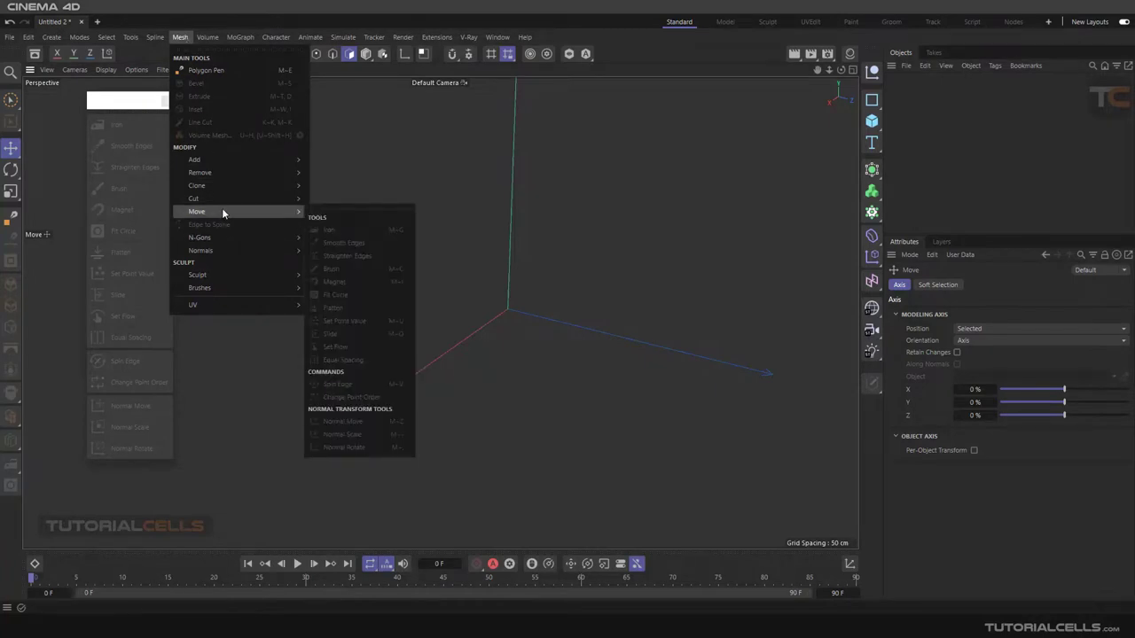
click(113, 107)
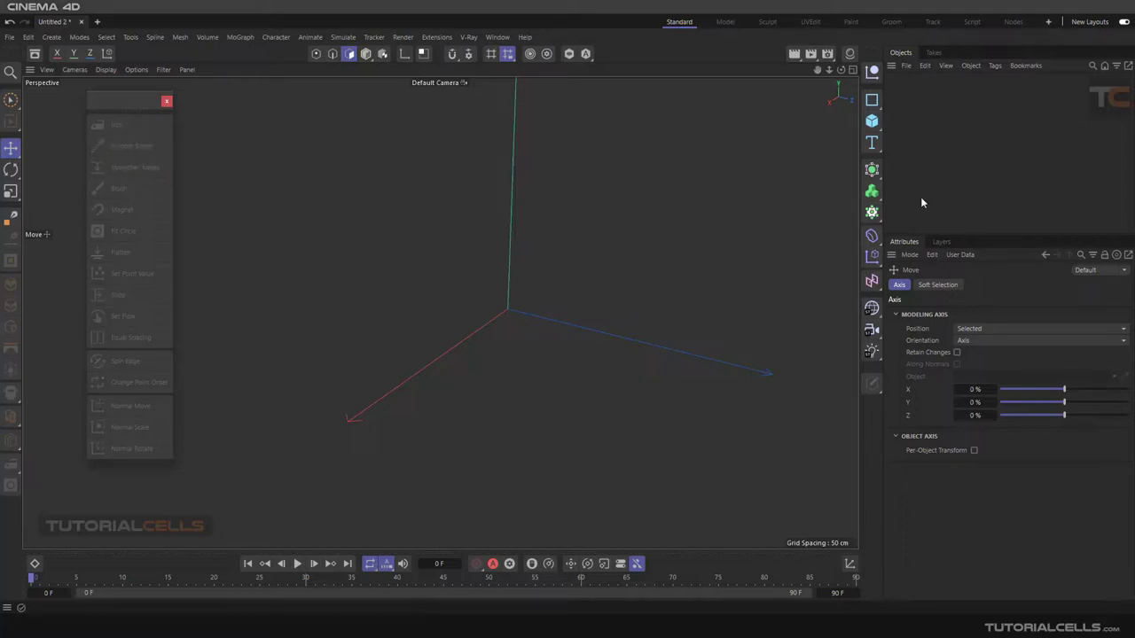
click(871, 121)
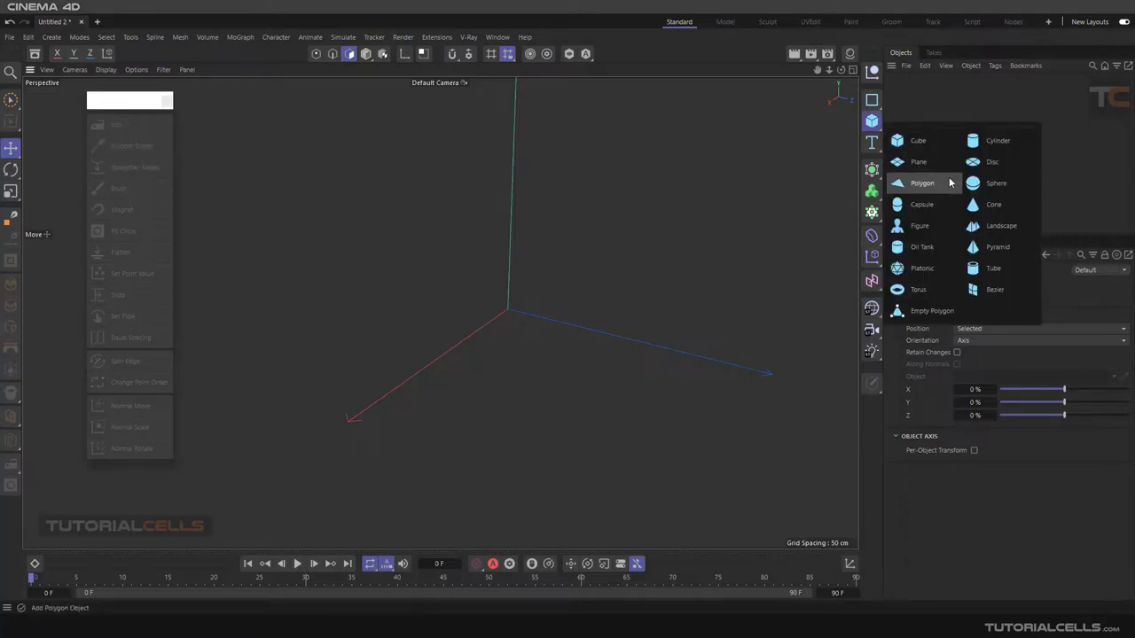
click(973, 226)
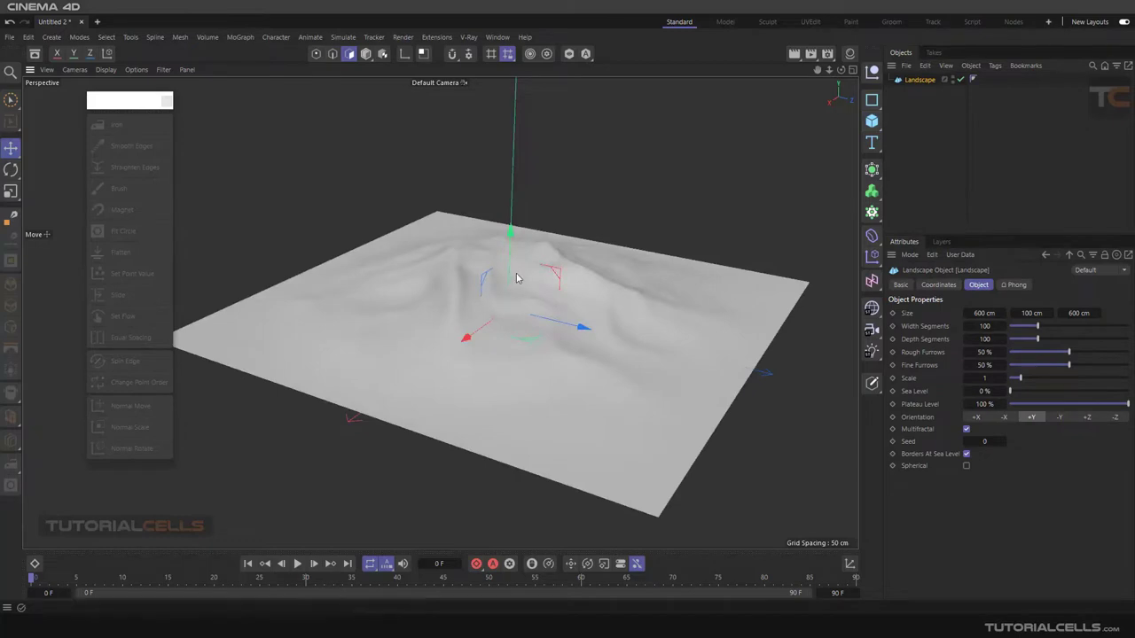
click(365, 53)
mouse_move(503, 236)
mouse_down()
mouse_move(514, 172)
mouse_move(527, 165)
mouse_up()
mouse_move(537, 261)
alt+mouse_down()
mouse_move(547, 247)
mouse_move(359, 176)
alt+mouse_up()
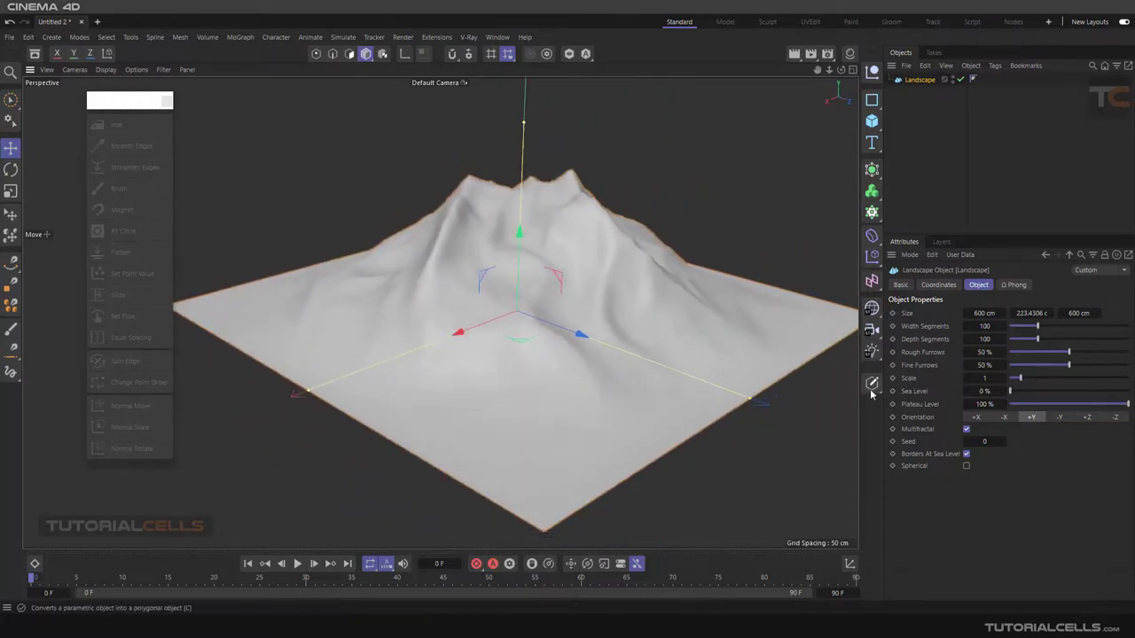
- Make the landscape editable and switch to Points mode for a side view
key(c)
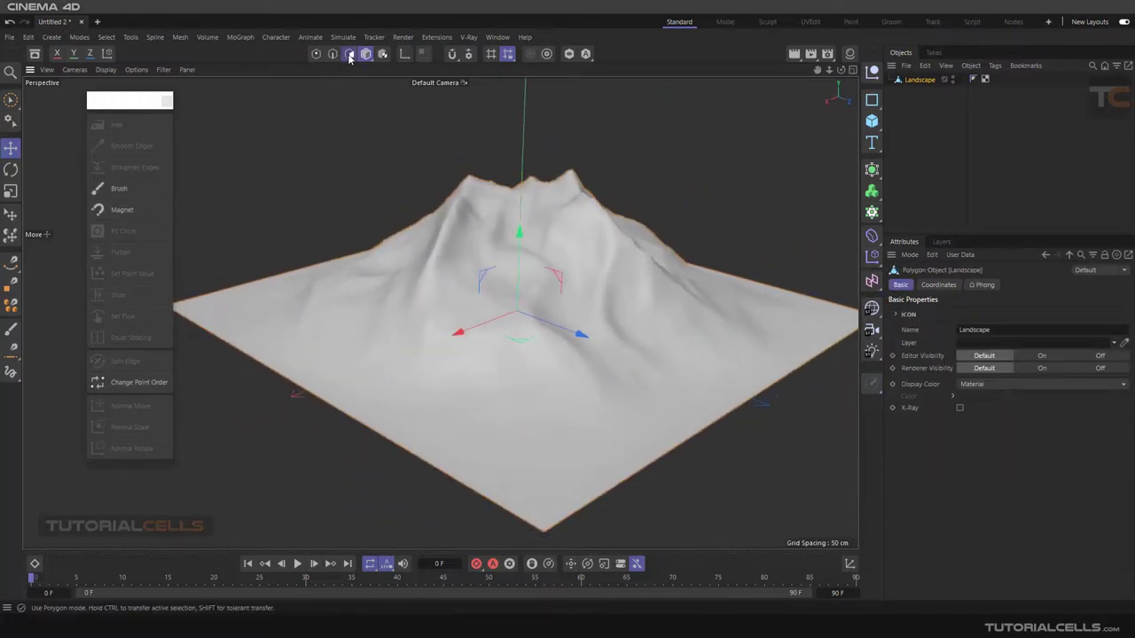
click(349, 53)
mouse_move(377, 122)
alt+mouse_down()
mouse_move(387, 155)
mouse_move(373, 126)
alt+mouse_up()
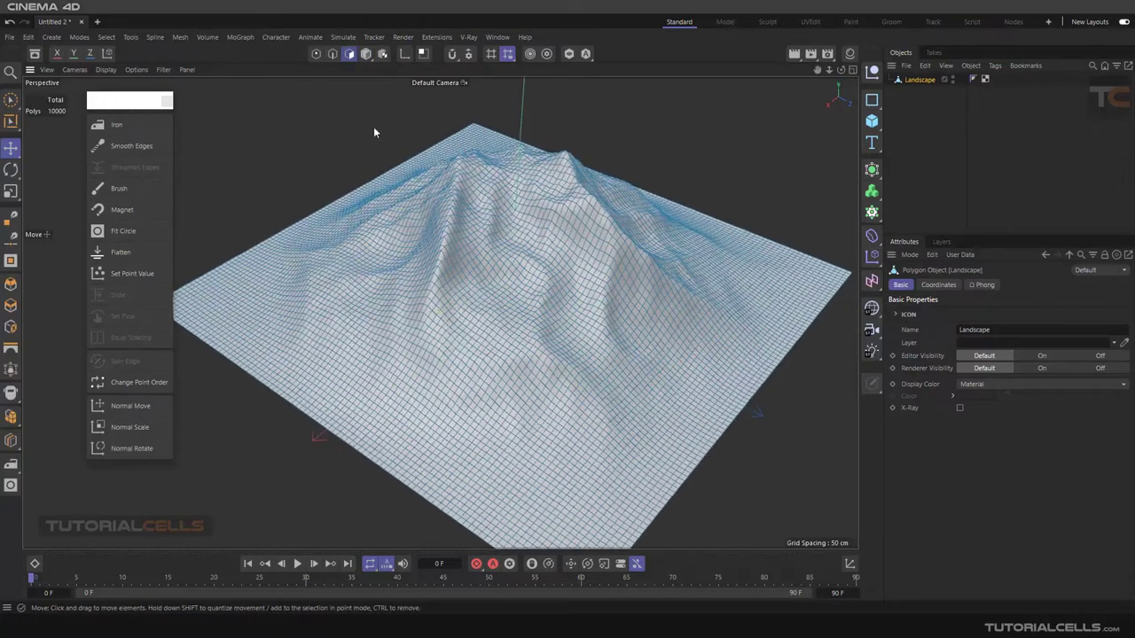
click(315, 53)
alt+drag(510, 252, 506, 237)
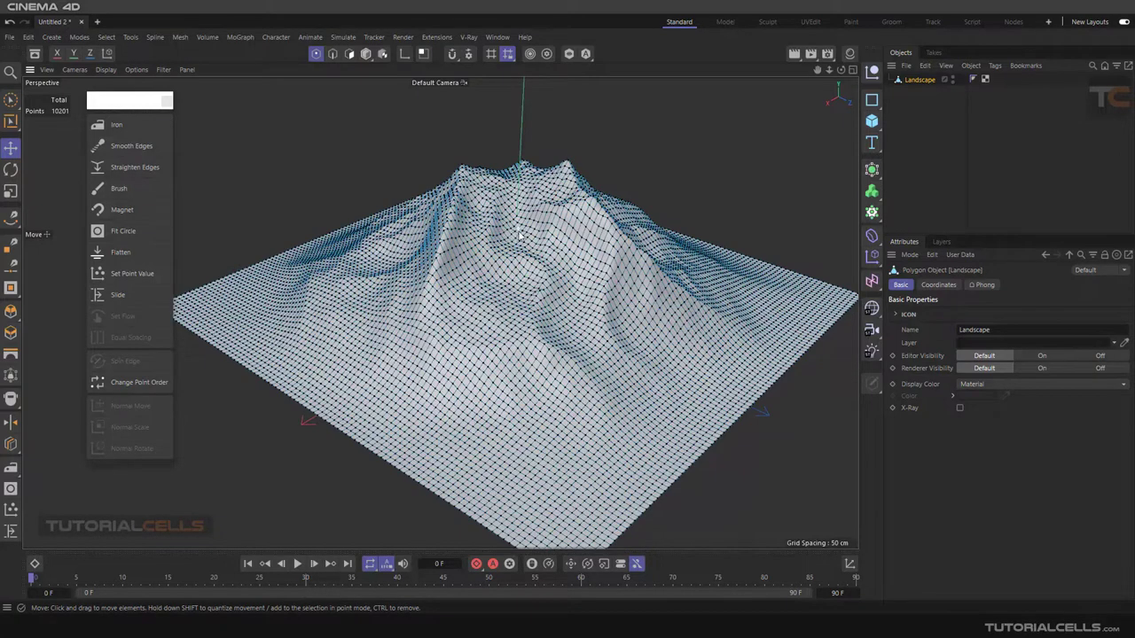
mouse_move(549, 228)
alt+mouse_down()
mouse_move(535, 229)
mouse_move(537, 241)
alt+mouse_up()
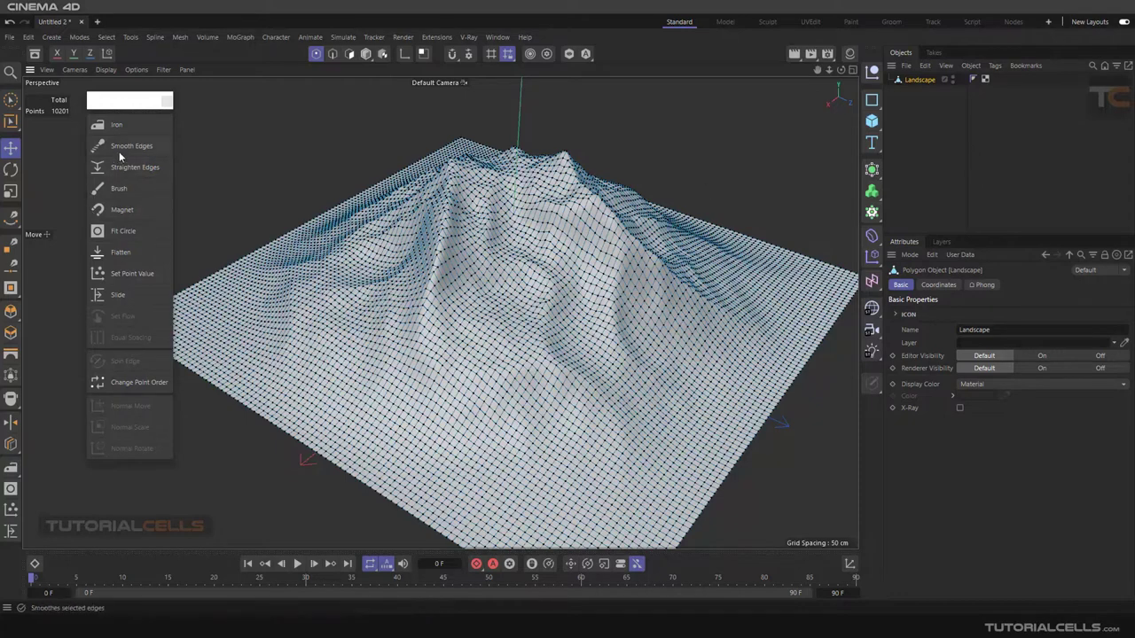
- Iron the landscape points at 100% strength, then undo the smoothing
click(124, 125)
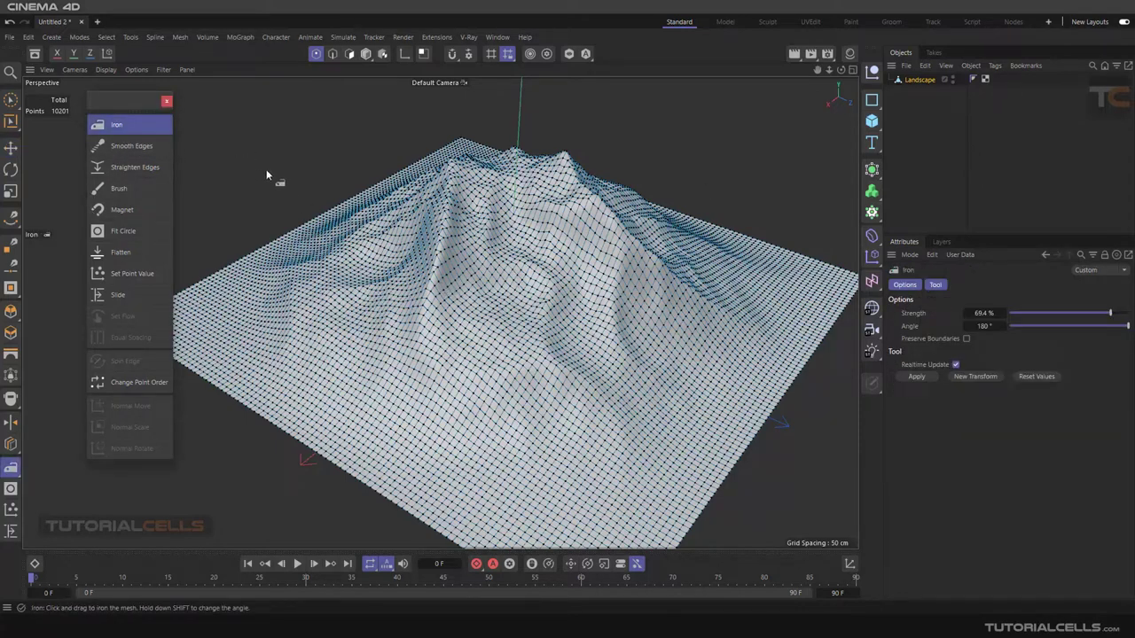
drag(266, 169, 447, 193)
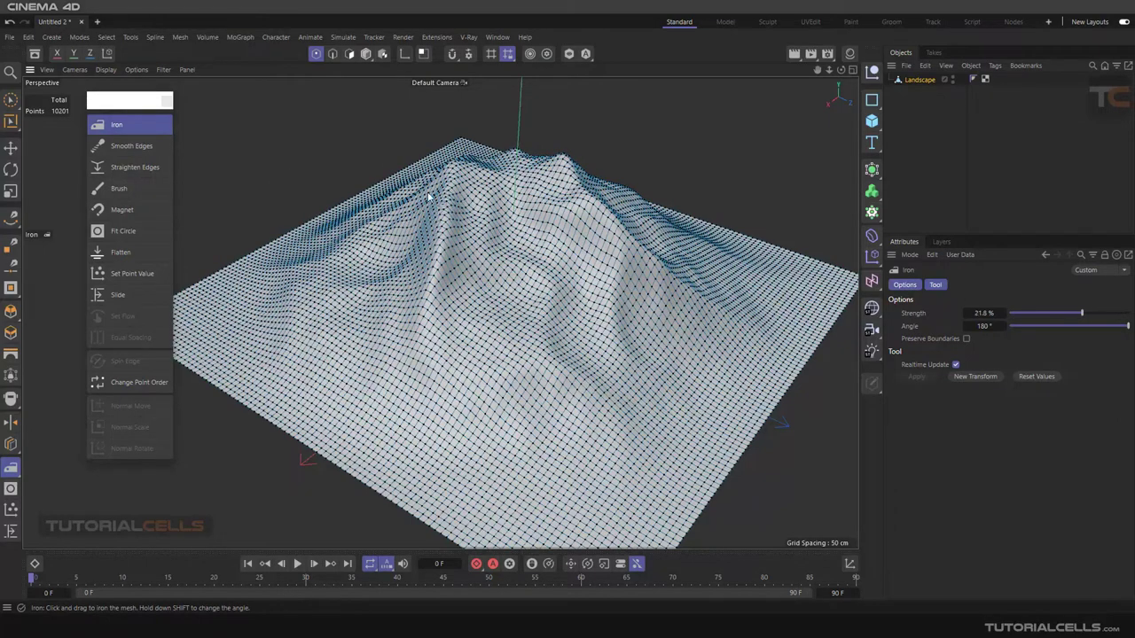
mouse_move(359, 280)
mouse_down()
mouse_move(568, 273)
mouse_move(553, 295)
mouse_up()
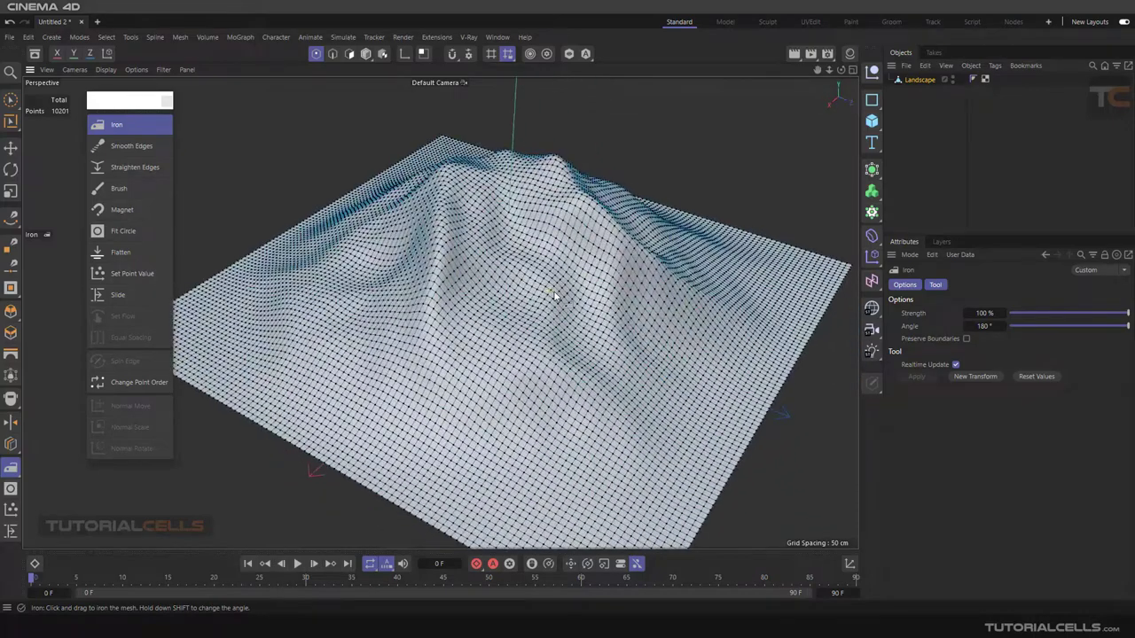
key(ctrl+z)
key(ctrl+z)
alt+drag(547, 285, 536, 282)
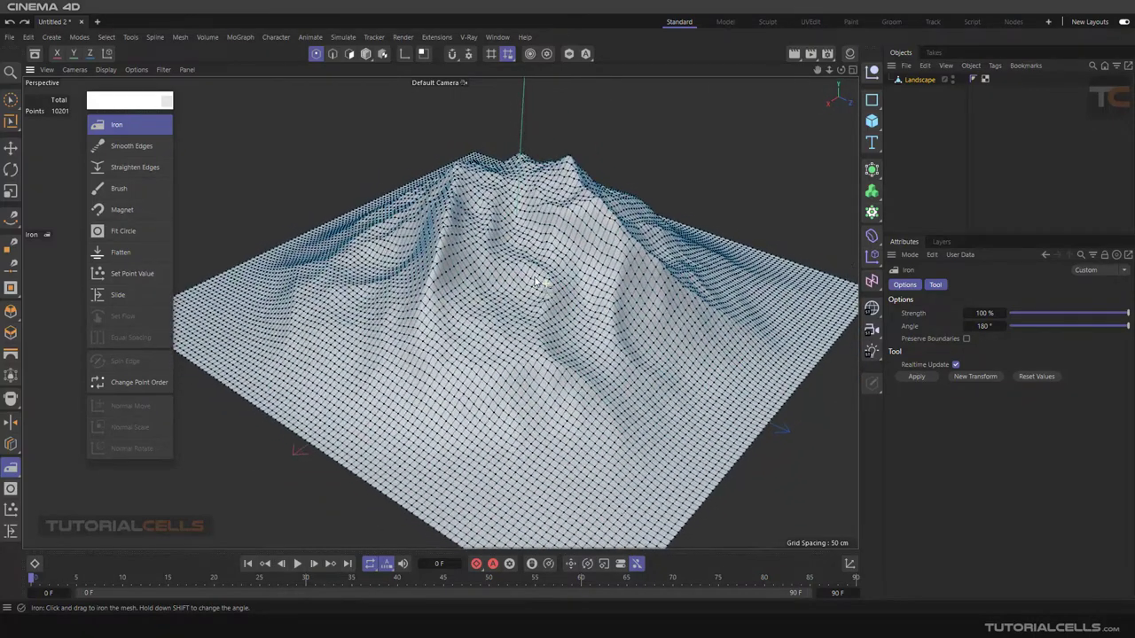
- Paint-select the polygons around the central mountain peak with Live Selection
click(11, 99)
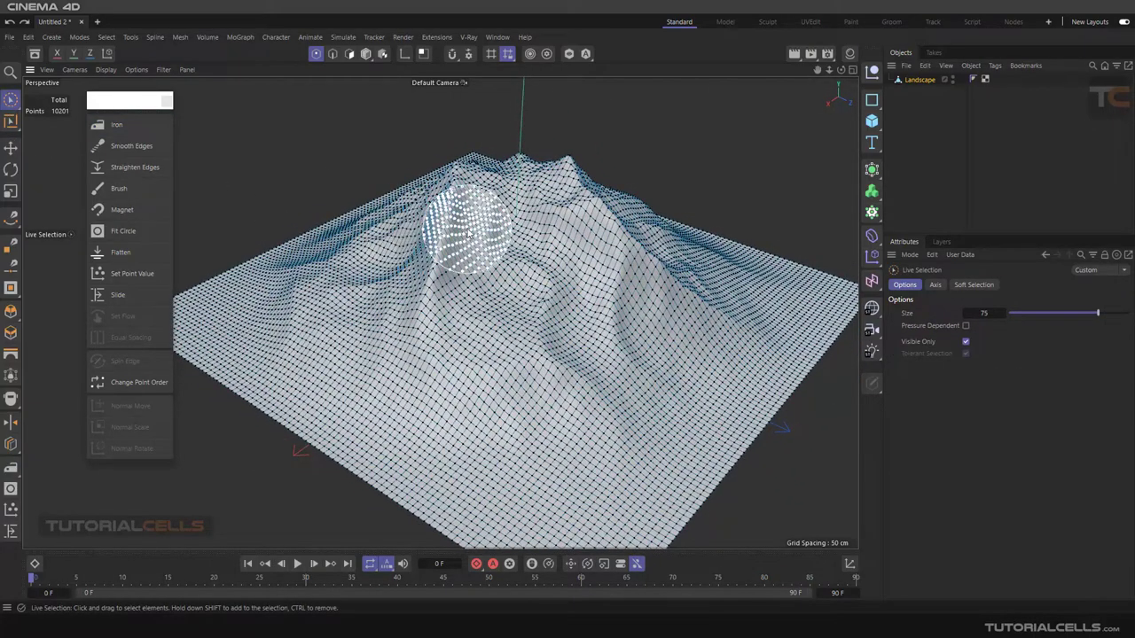
click(349, 53)
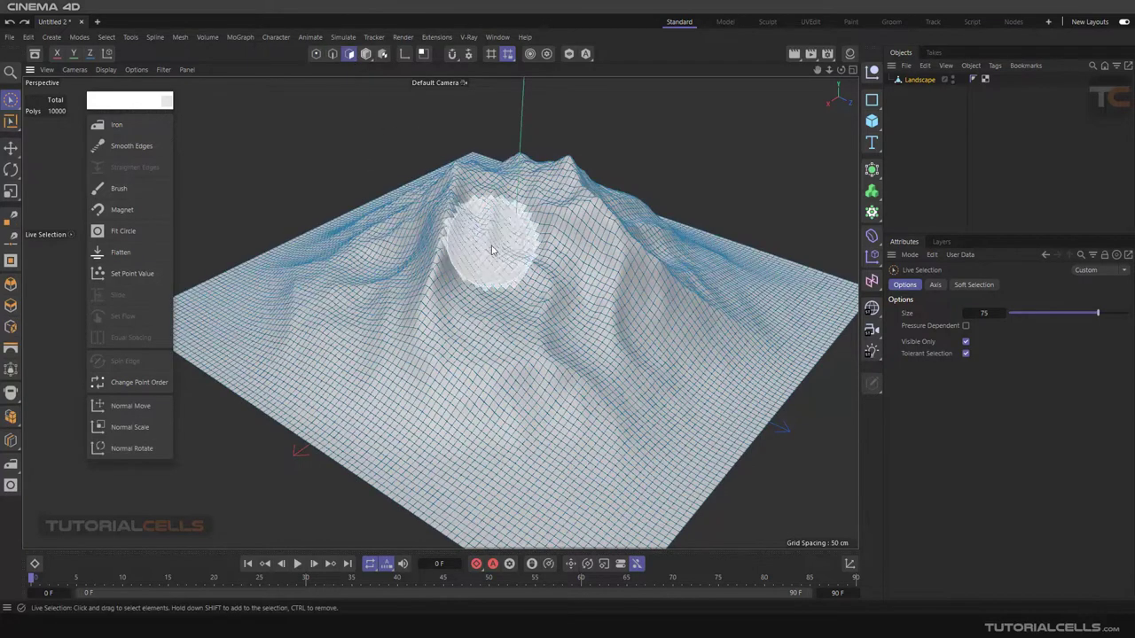
mouse_move(488, 255)
alt+mouse_down()
mouse_move(532, 292)
mouse_move(497, 296)
mouse_move(458, 223)
mouse_move(529, 210)
mouse_move(561, 236)
mouse_move(531, 274)
mouse_move(590, 394)
mouse_move(696, 214)
mouse_move(620, 169)
mouse_move(579, 229)
mouse_move(664, 291)
mouse_move(701, 291)
mouse_move(689, 292)
alt+mouse_up()
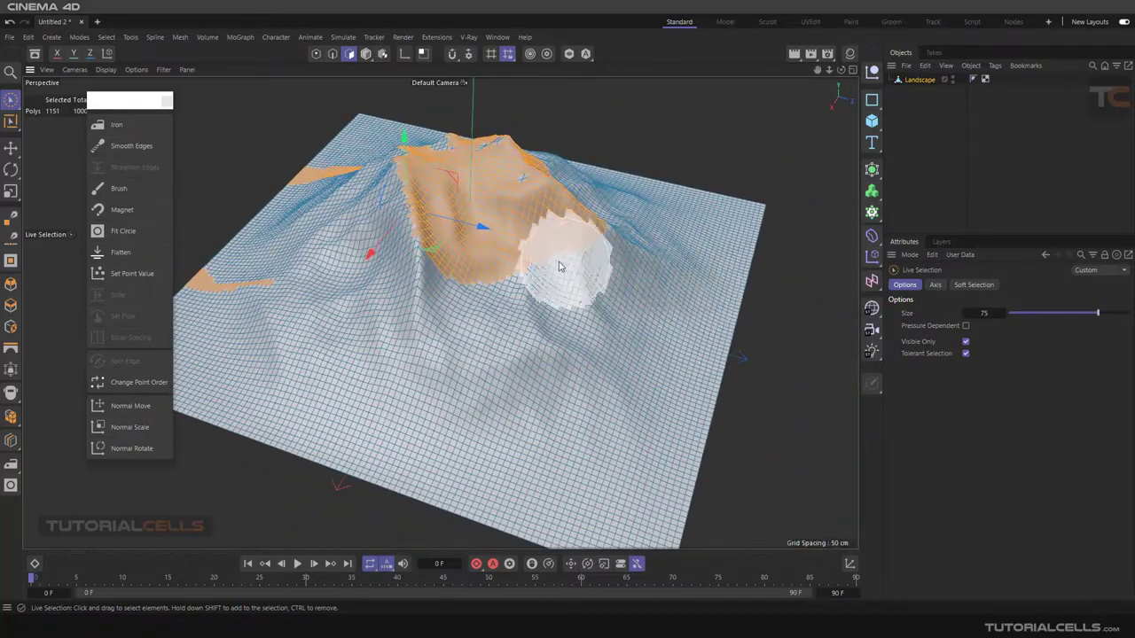
mouse_move(538, 240)
alt+mouse_down()
mouse_move(532, 323)
mouse_move(525, 296)
mouse_move(453, 227)
mouse_move(519, 248)
mouse_move(455, 203)
alt+mouse_up()
alt+right_drag(455, 203, 529, 282)
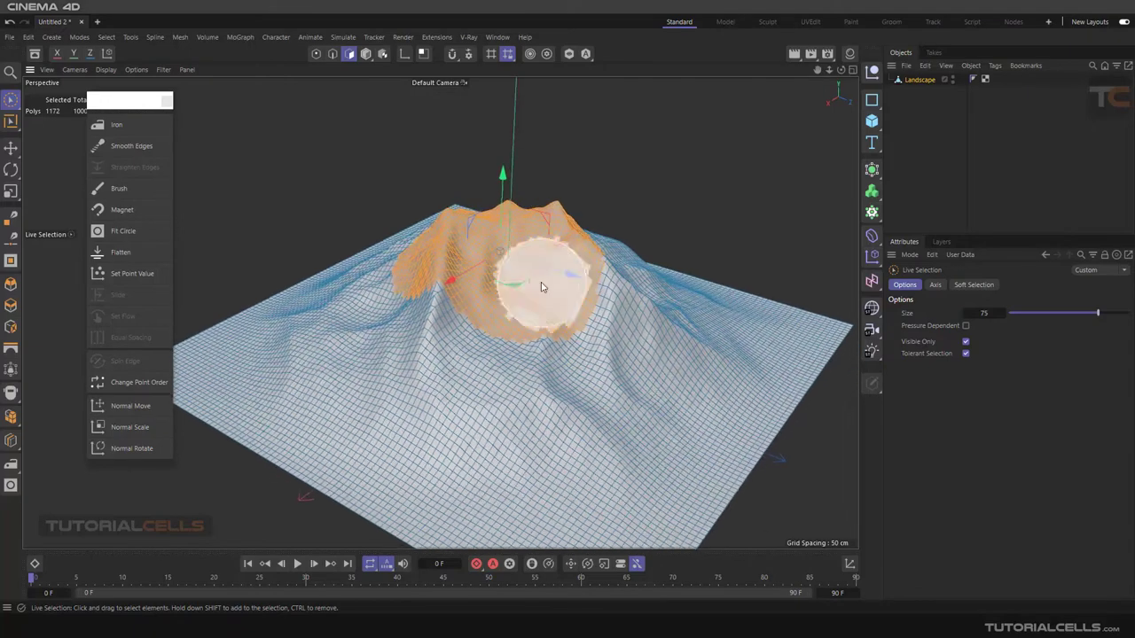
- Iron the selected peak into a rounder dome, settling at 71.8% strength
click(116, 124)
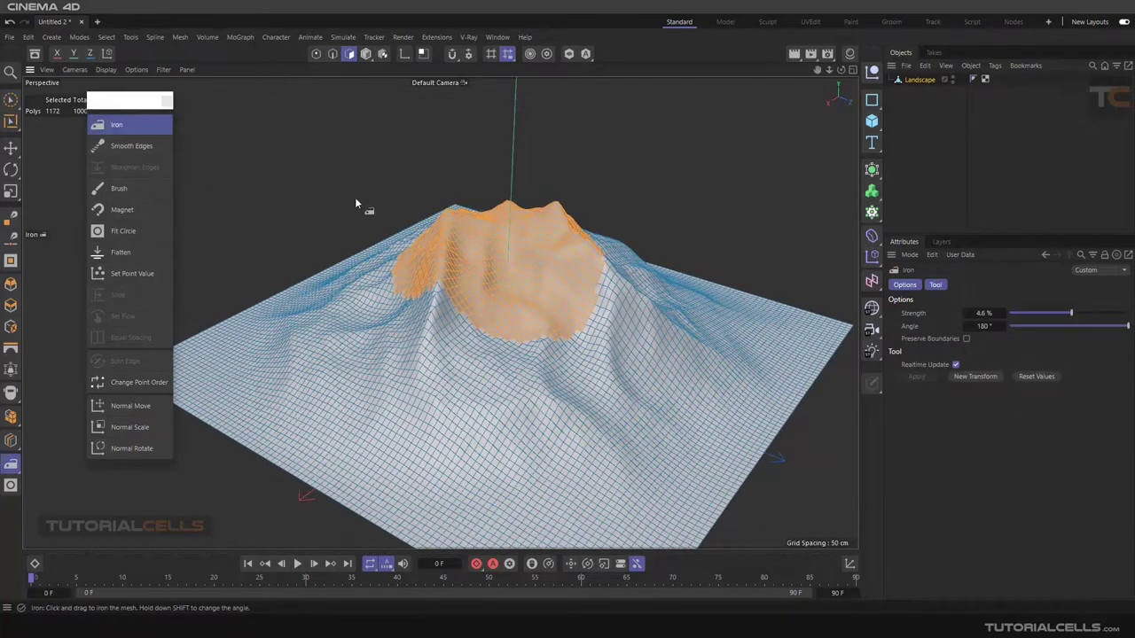
drag(291, 214, 623, 167)
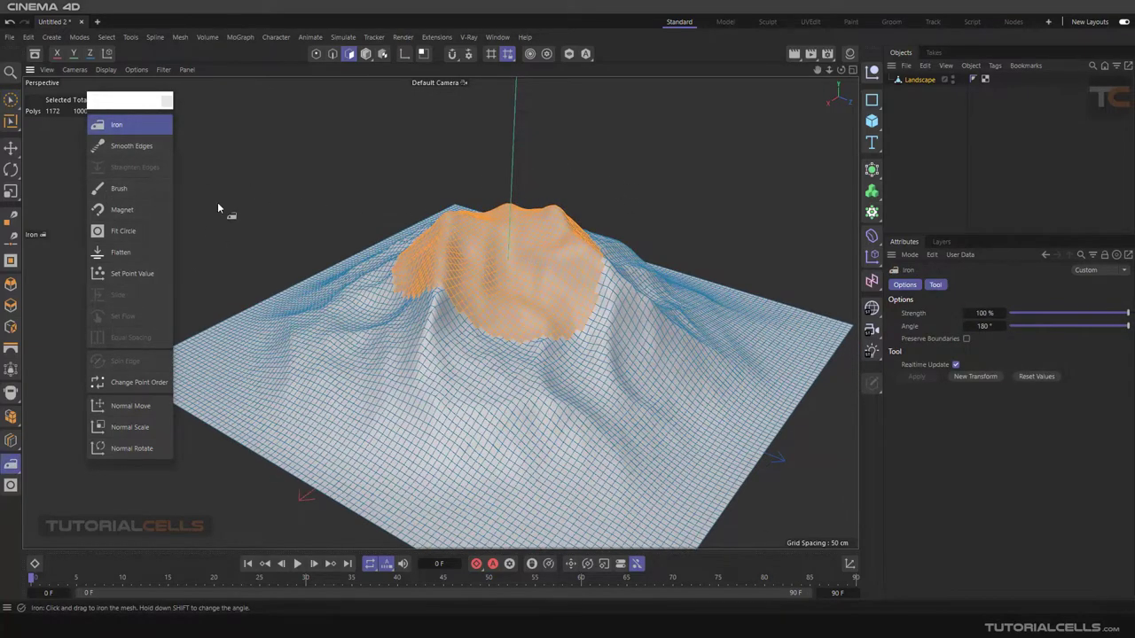
drag(223, 208, 683, 162)
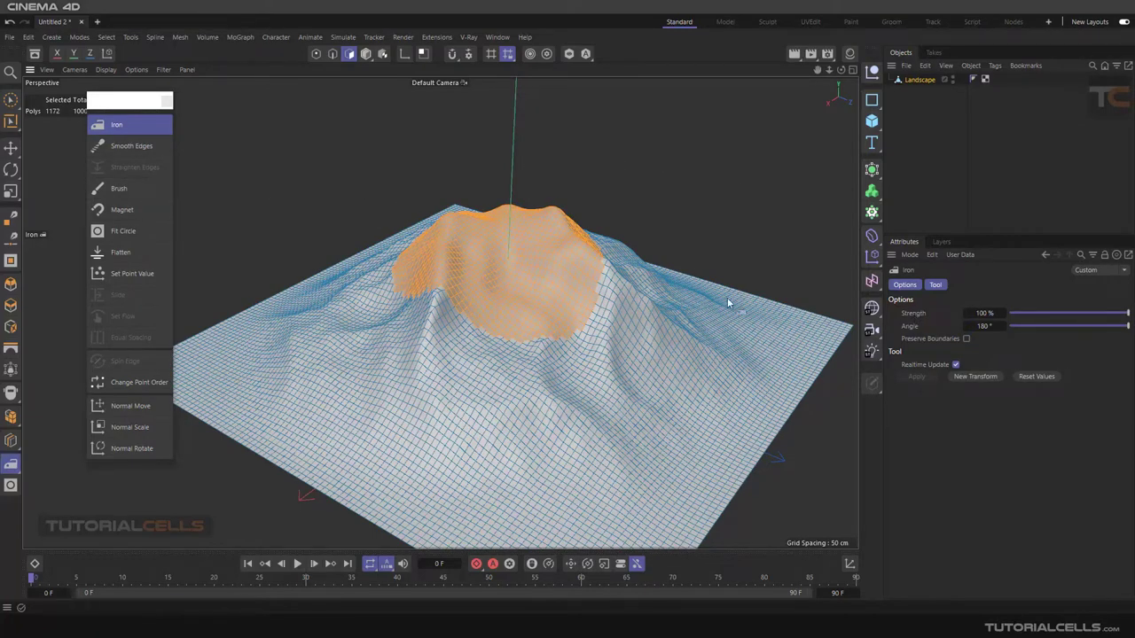
mouse_move(575, 289)
mouse_down()
mouse_move(494, 292)
mouse_move(559, 300)
mouse_up()
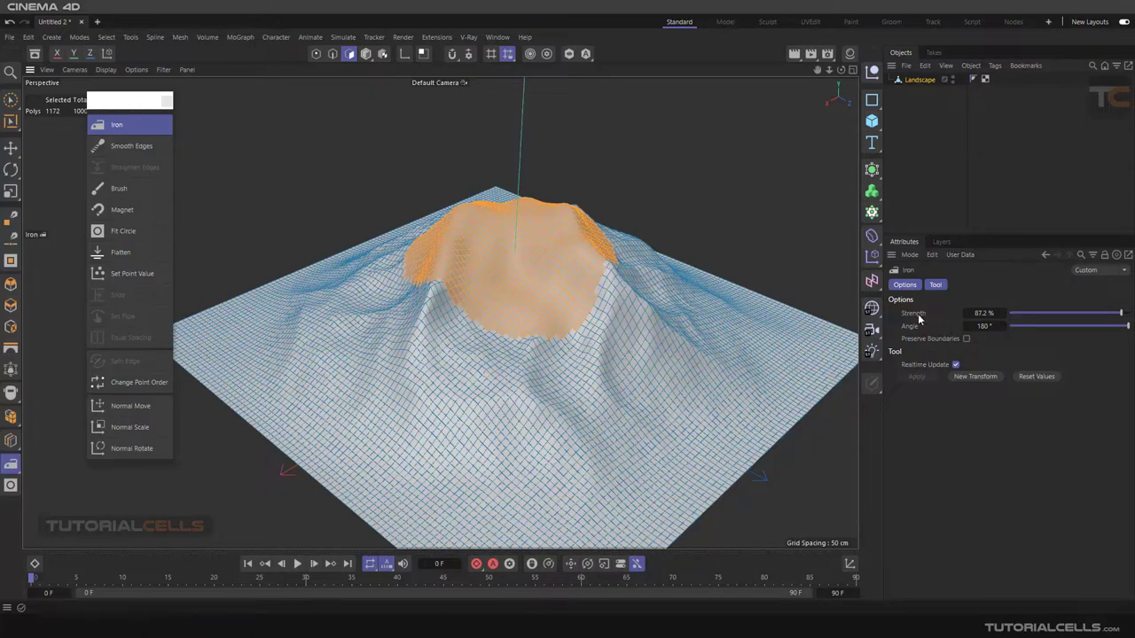
middle_drag(420, 202, 431, 196)
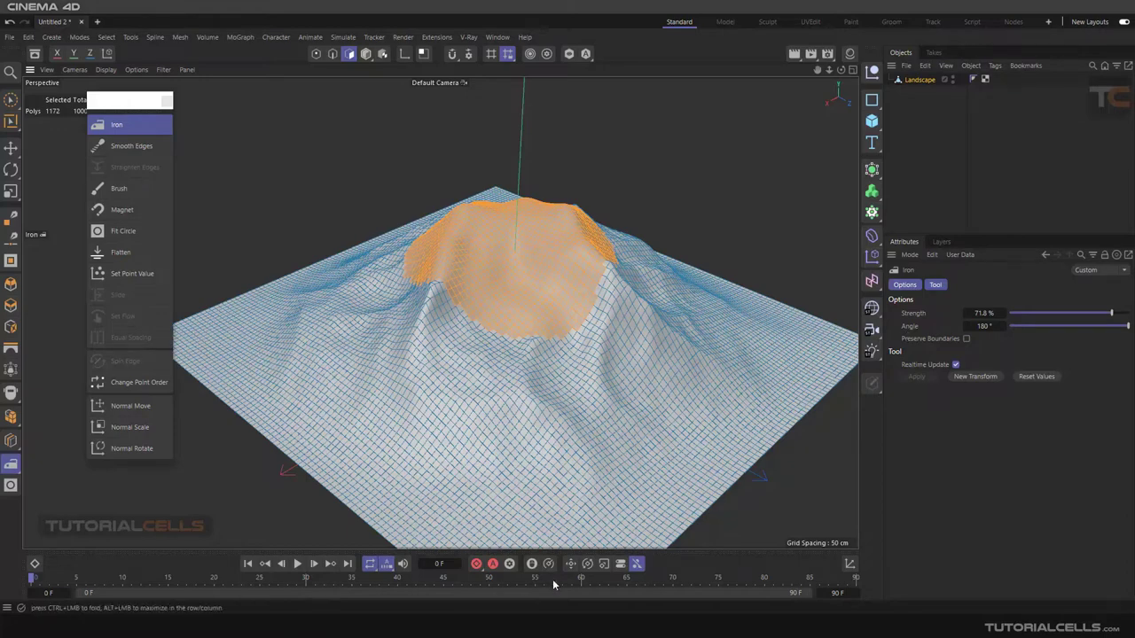
- View the angle and edge-length diagram in Photos, then orbit the terrain
click(583, 574)
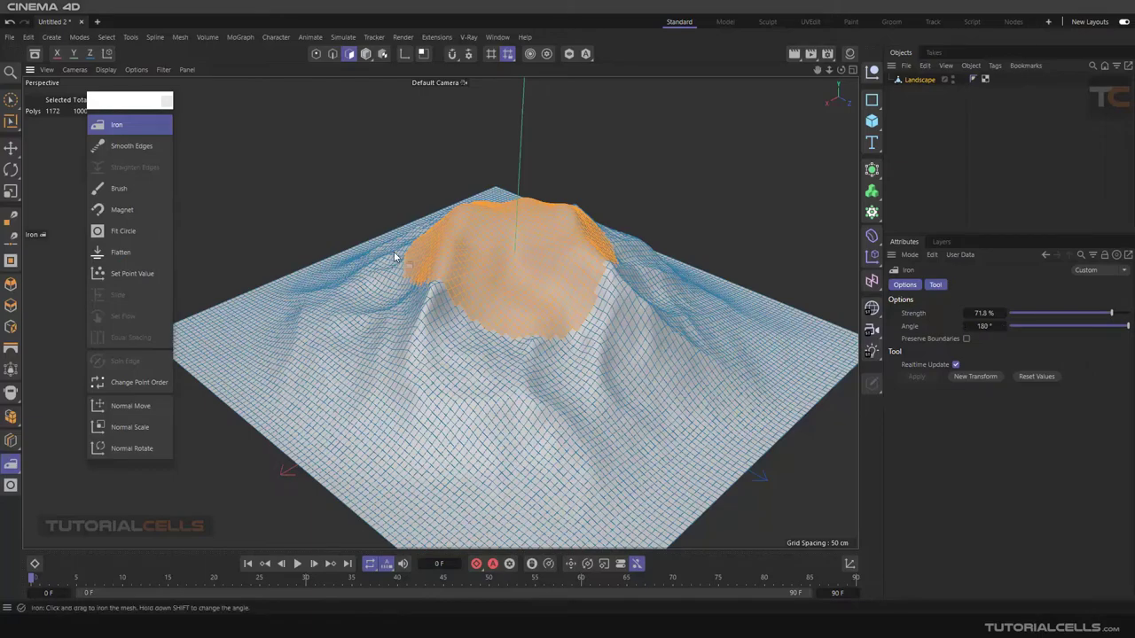
mouse_move(454, 249)
alt+mouse_down()
mouse_move(584, 237)
mouse_move(381, 250)
mouse_move(475, 262)
mouse_move(721, 328)
alt+mouse_up()
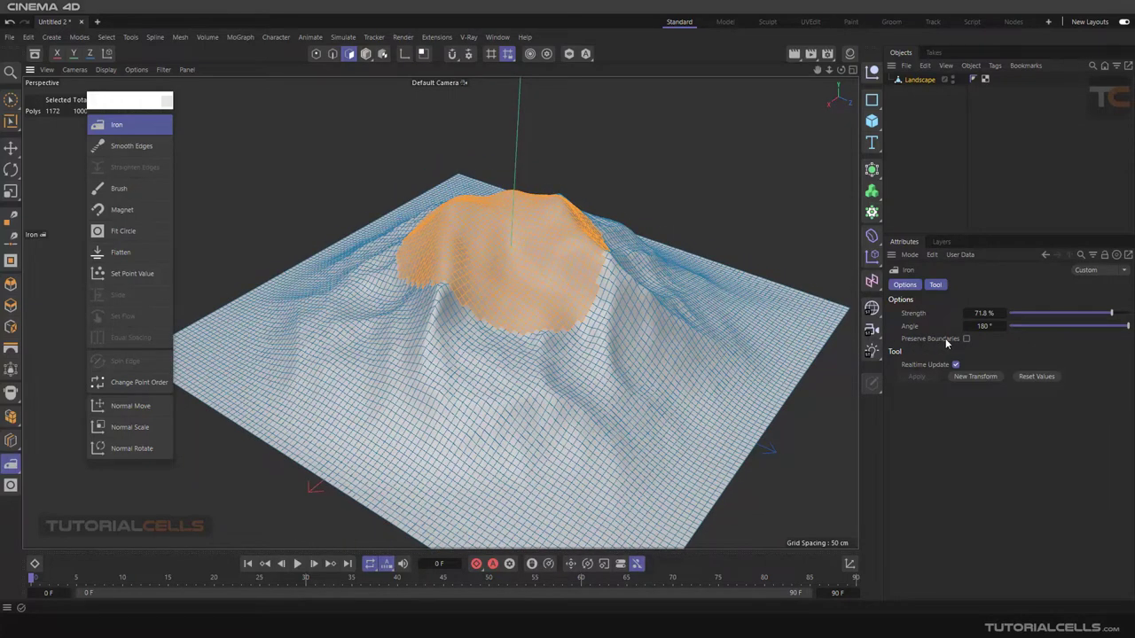
- View the three-ear mesh comparison image in Photos
click(518, 586)
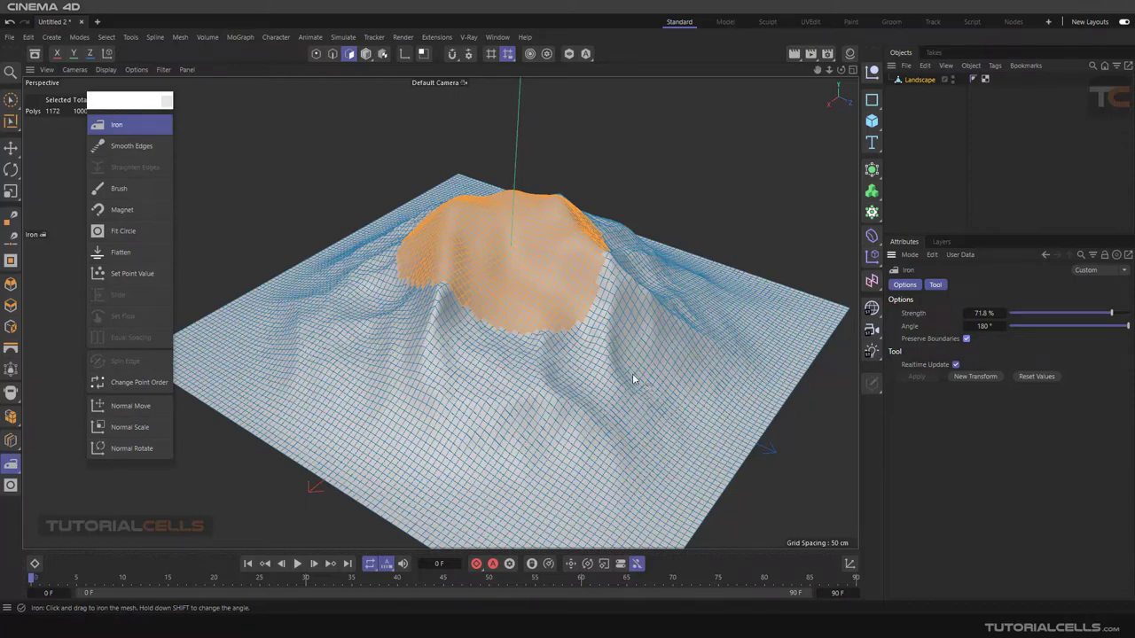
- Reset ironing strength to 0%, clear the peak selection, and reselect Iron
middle_drag(184, 141, 298, 173)
key(e)
click(231, 160)
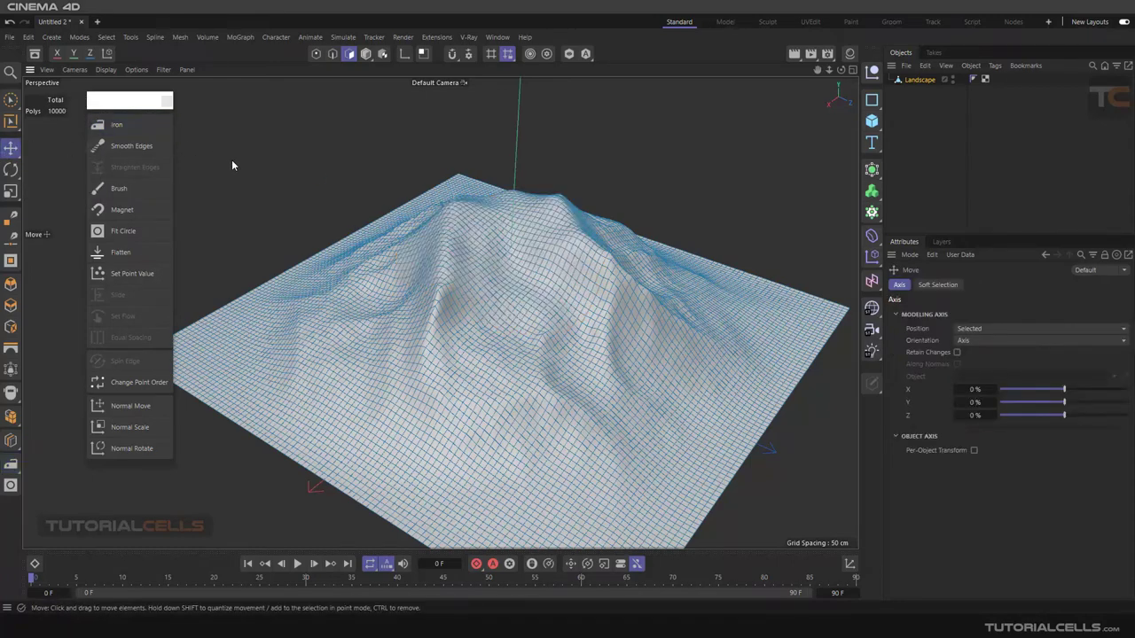
click(115, 124)
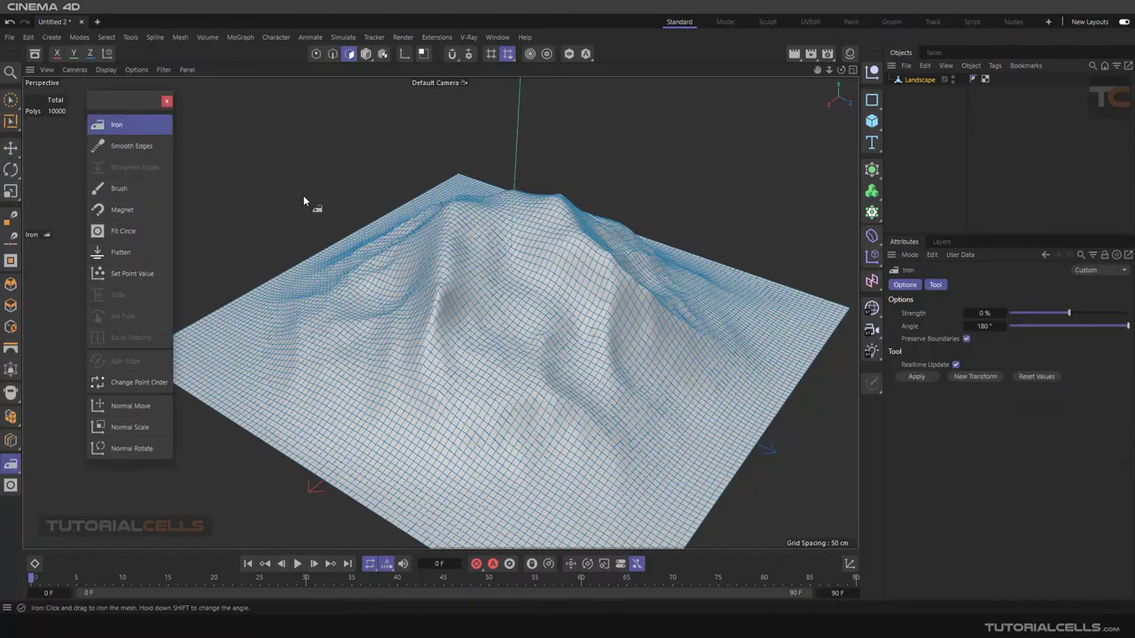